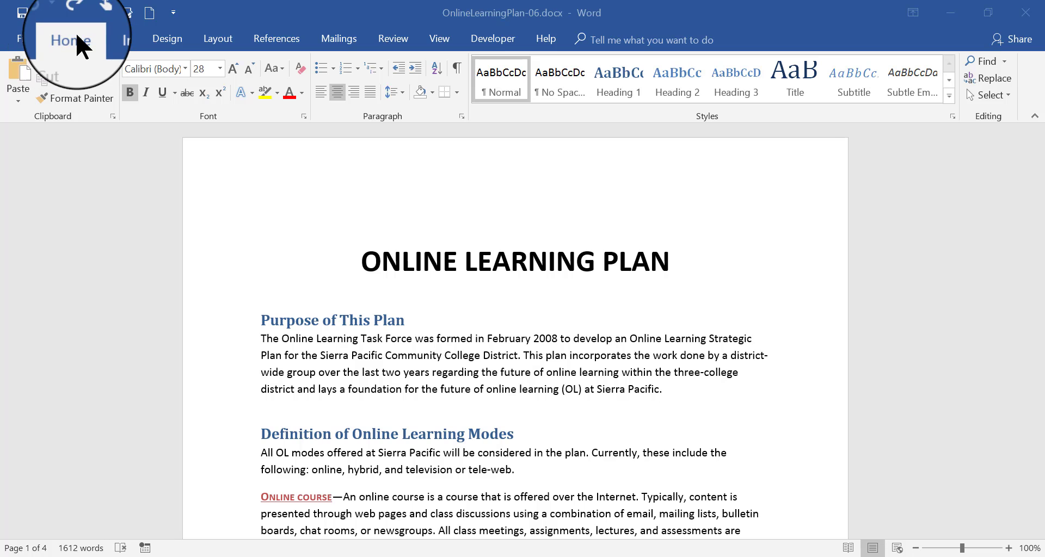
- Apply the Title style to the ONLINE LEARNING PLAN heading at the start of the document
click(73, 41)
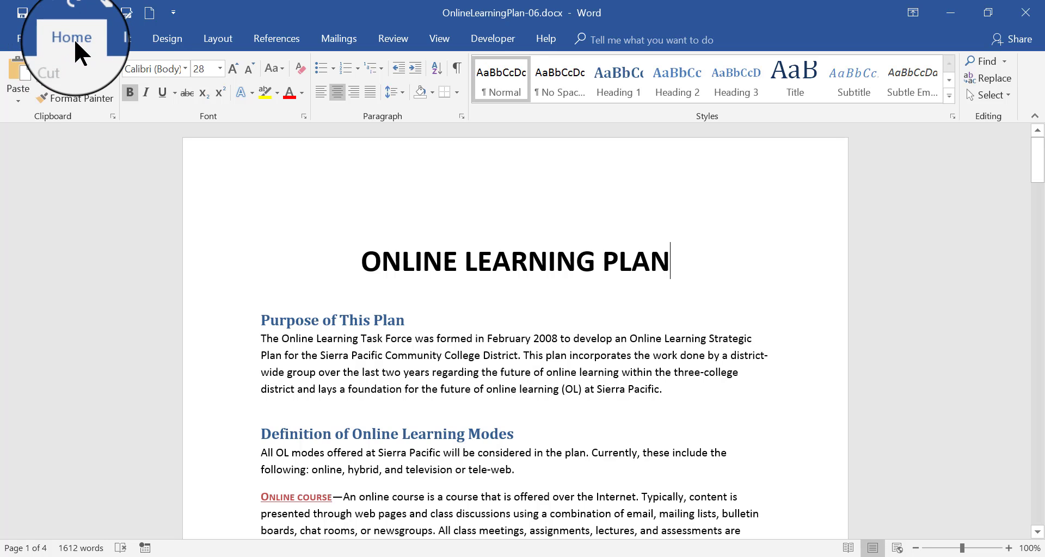
click(75, 42)
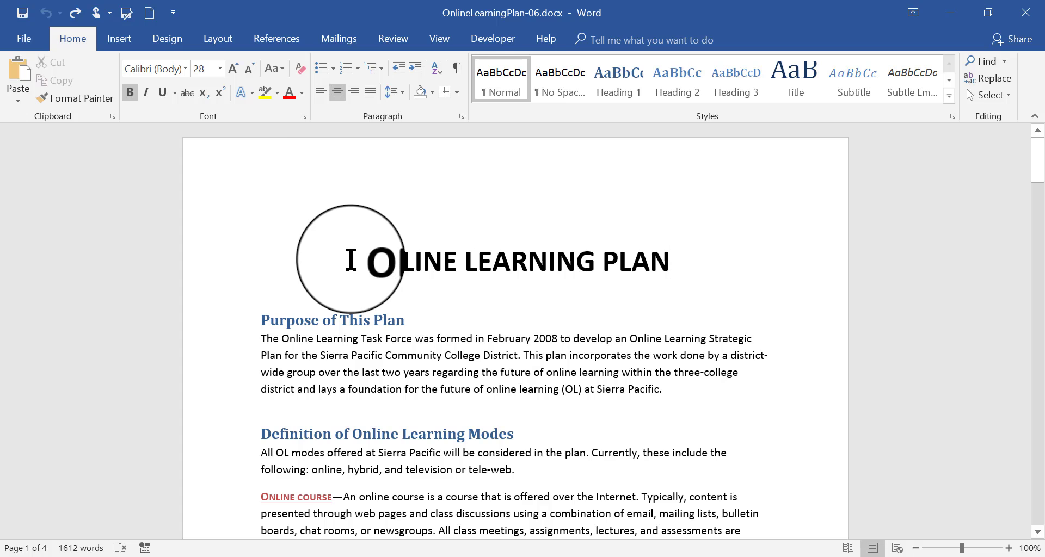
drag(350, 260, 665, 248)
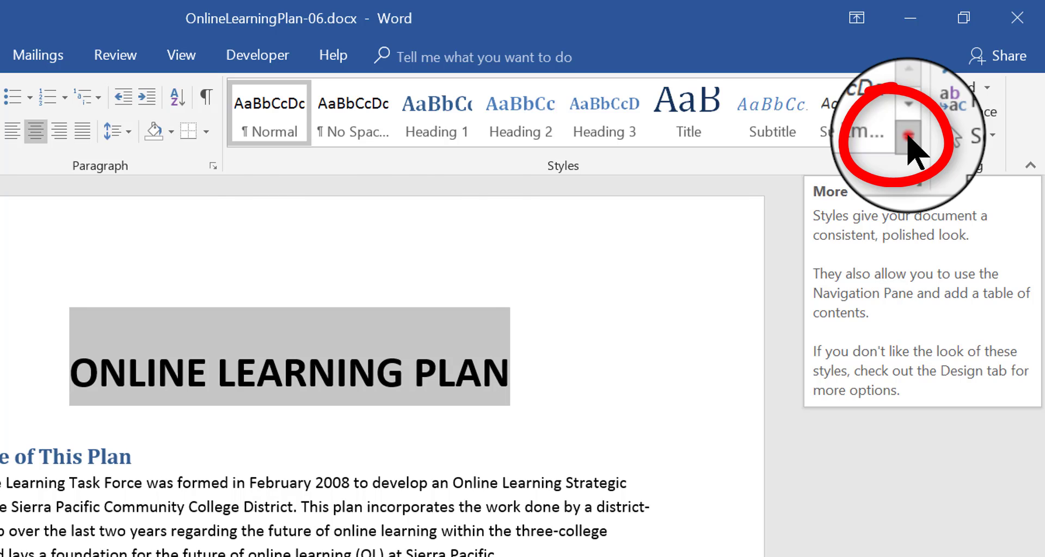
click(908, 136)
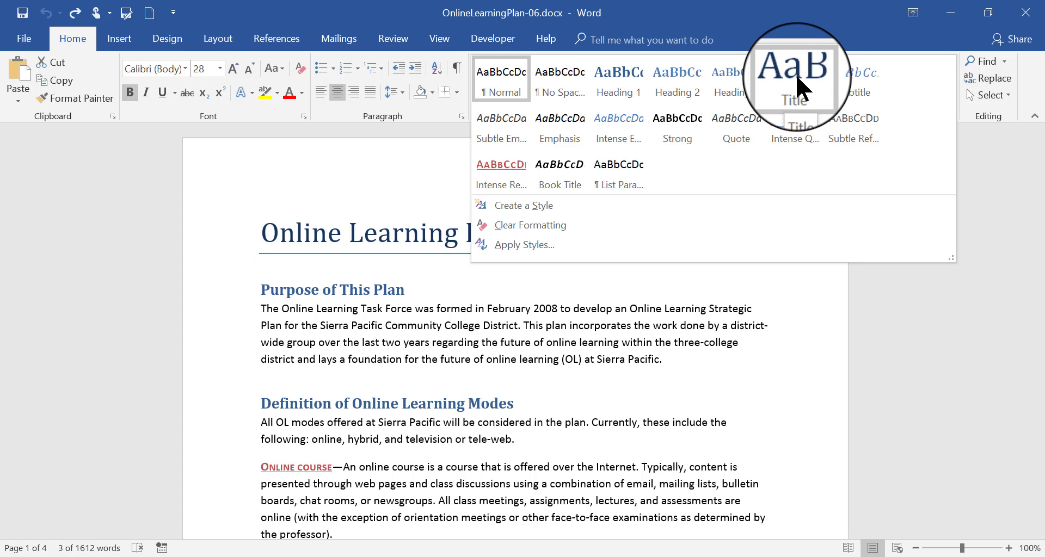
click(794, 78)
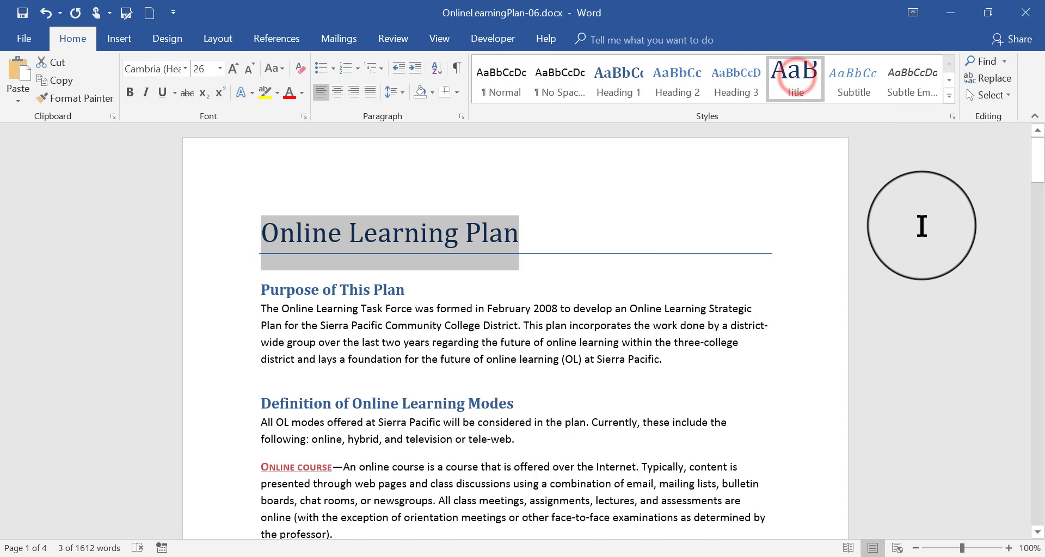
click(676, 327)
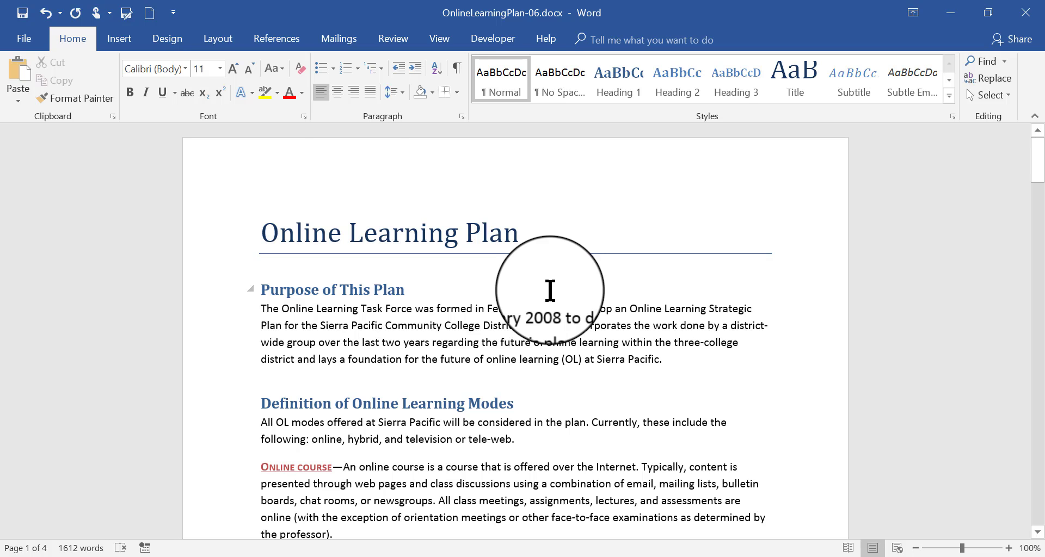
- Select the document title and display the full list of styles, docked beside the page
drag(256, 225, 515, 227)
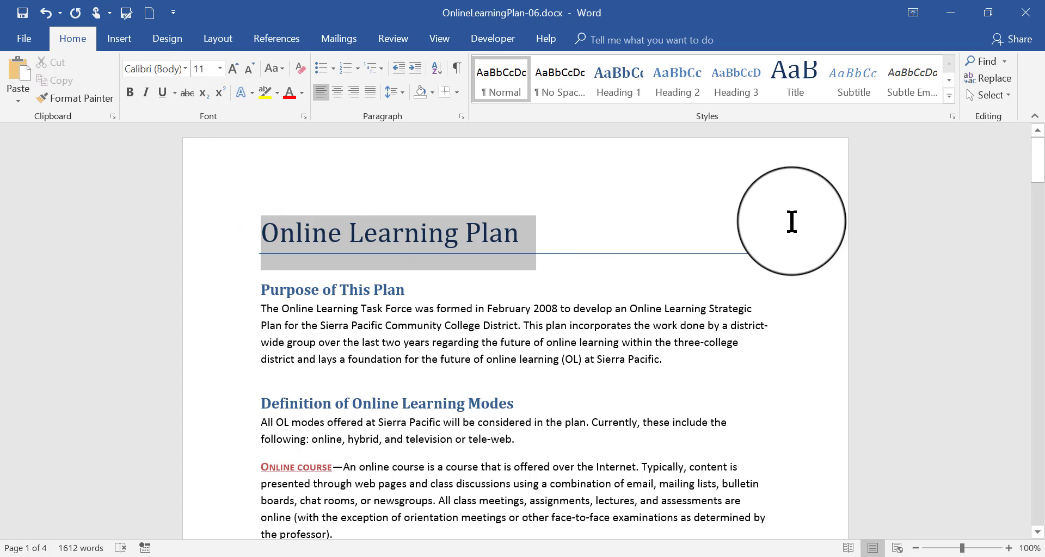
drag(792, 222, 549, 240)
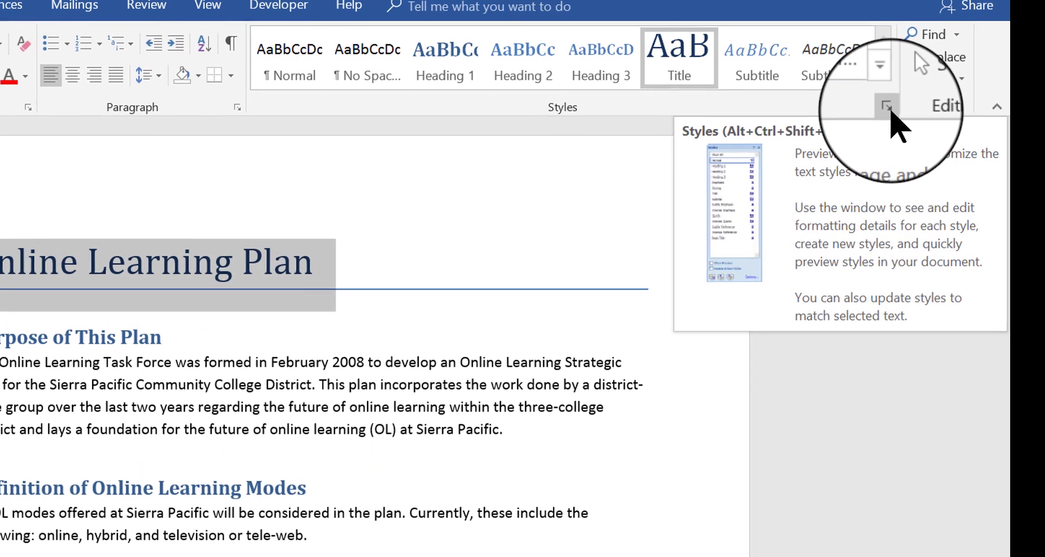
click(953, 116)
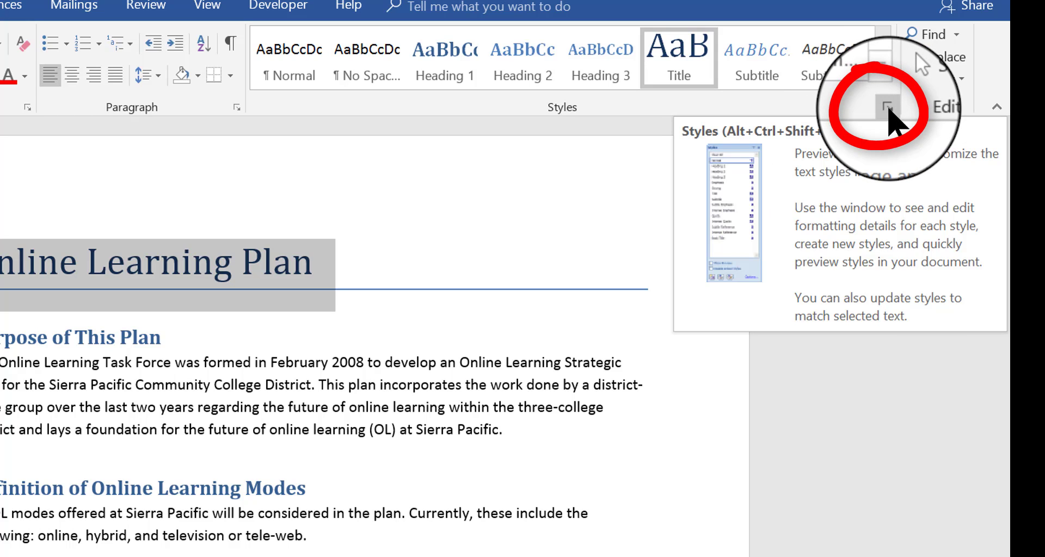
click(888, 112)
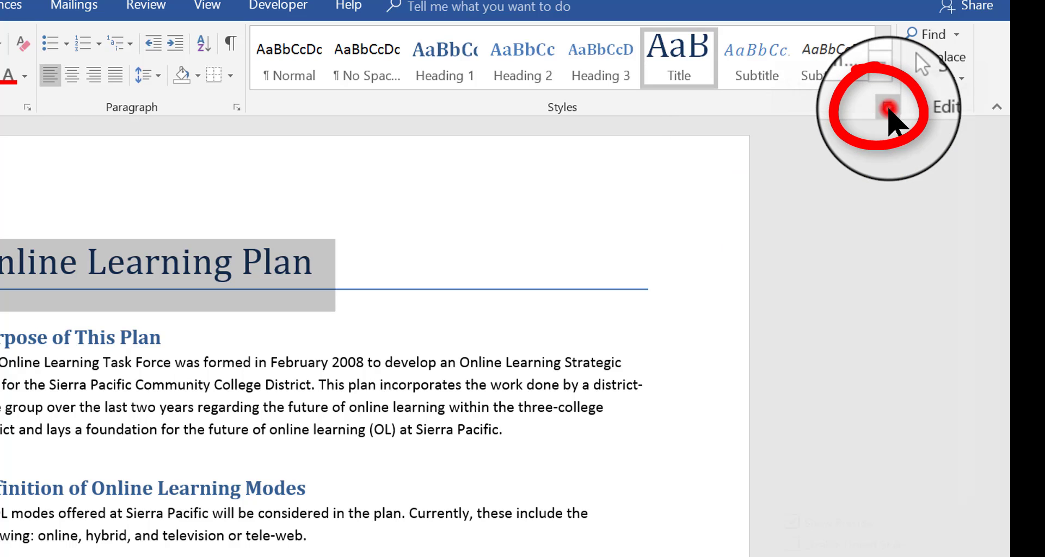
drag(950, 90, 1004, 163)
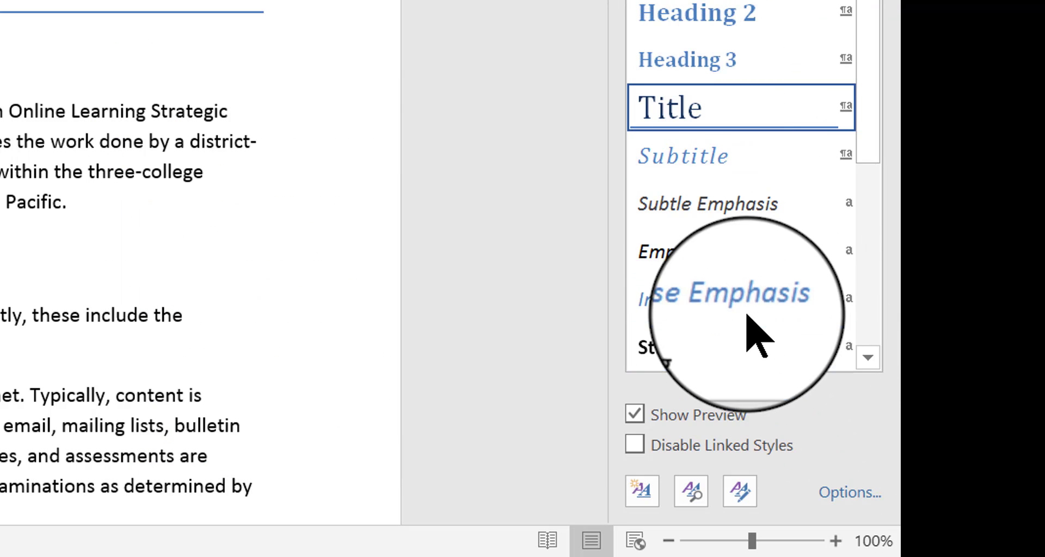
- Examine the formatting details of the Title and Subtle Emphasis styles, and close the style list
mouse_move(700, 117)
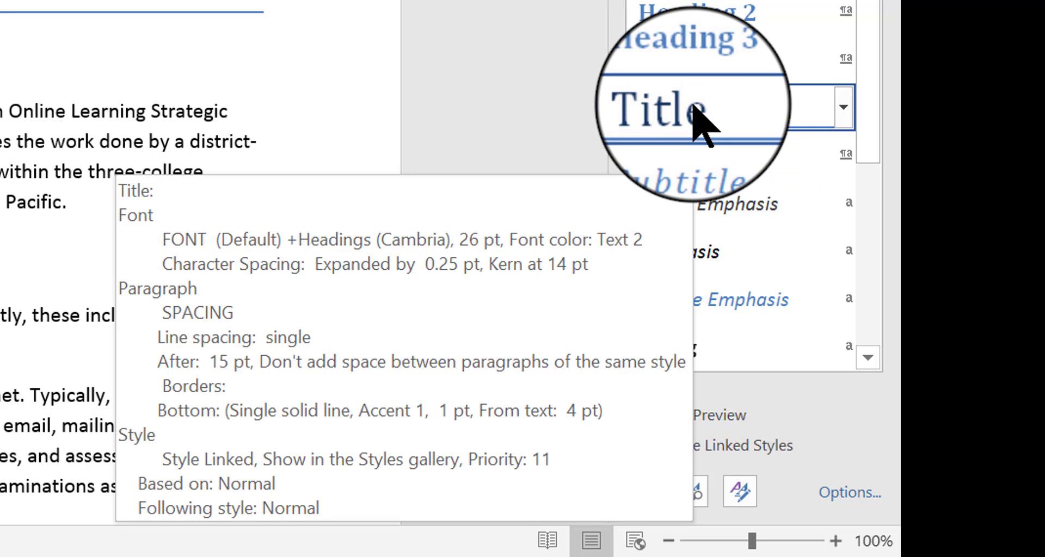
mouse_move(660, 109)
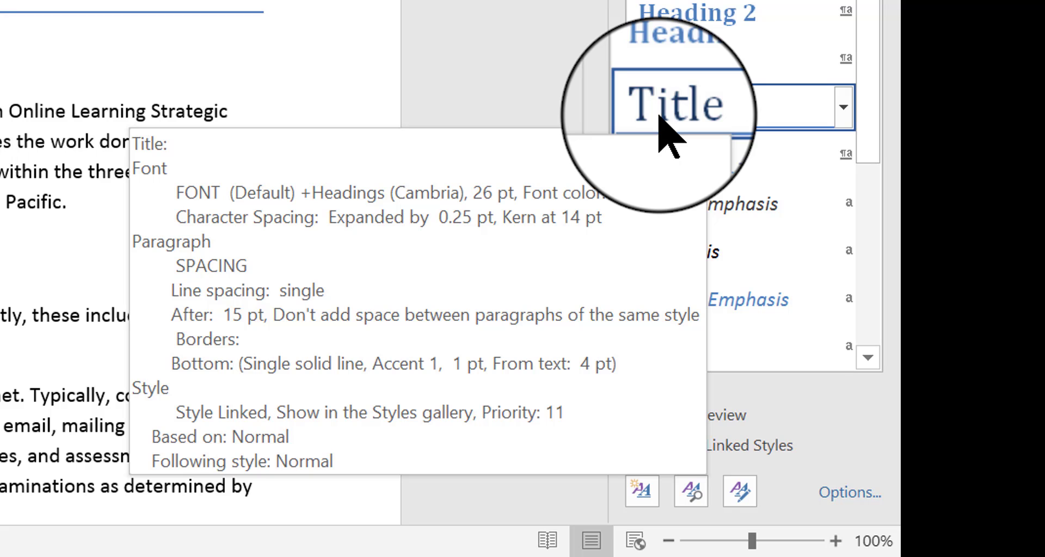
scroll(133, 254, down, 1)
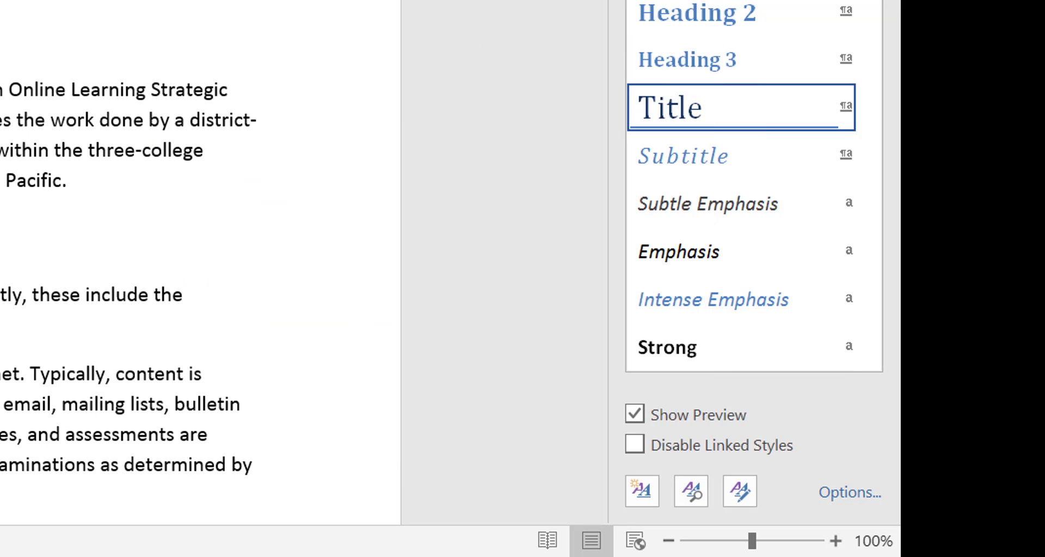
scroll(540, 174, up, 1)
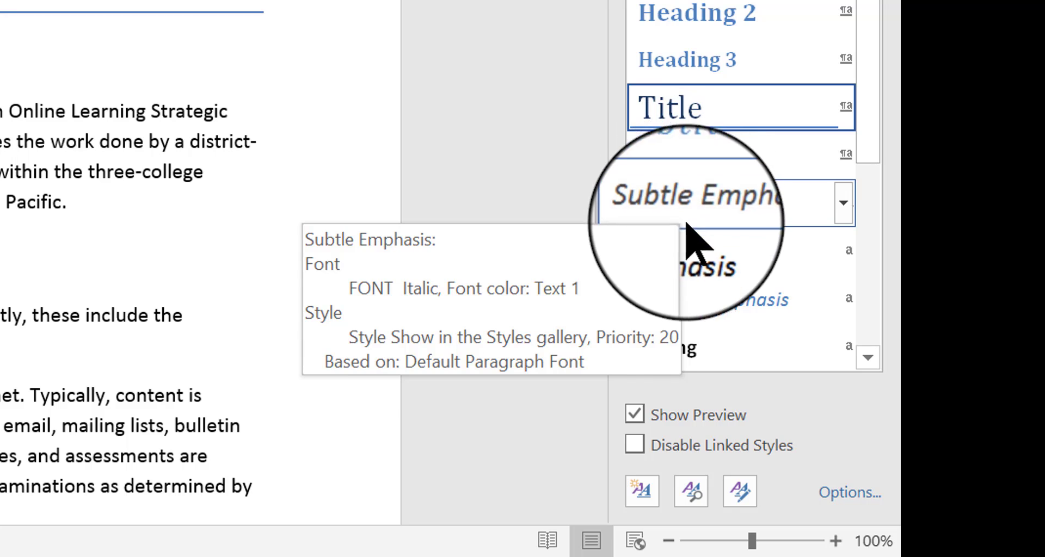
mouse_move(688, 251)
mouse_move(681, 157)
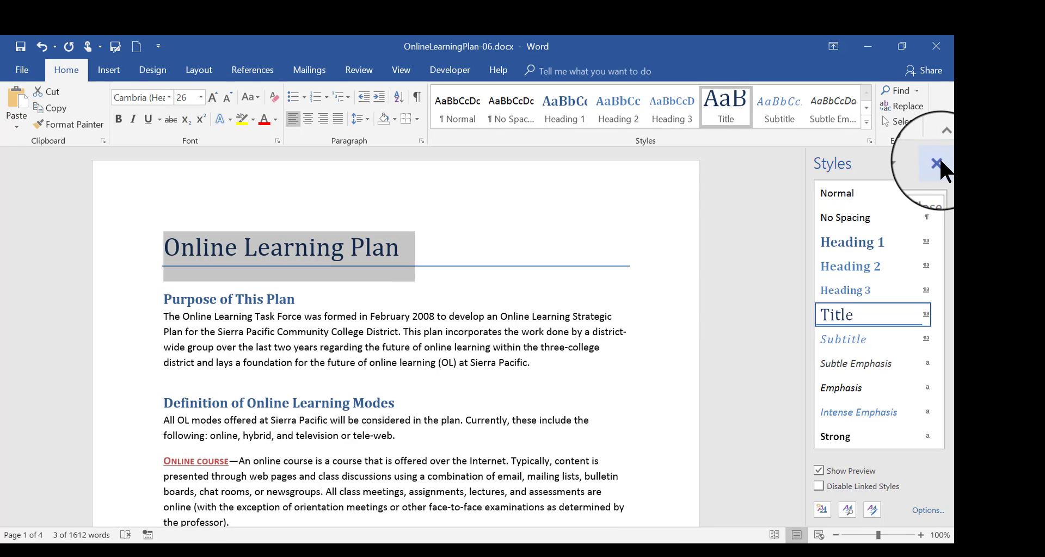
click(936, 163)
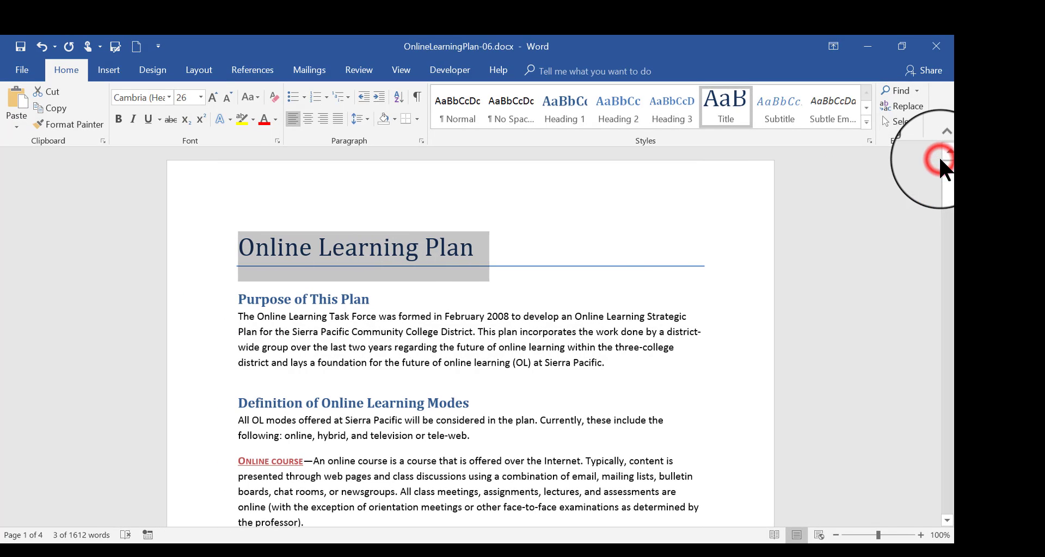
- Create a style from the selected title, name it with the author's first name plus "Title Style", and bring up its full formatting options
click(866, 123)
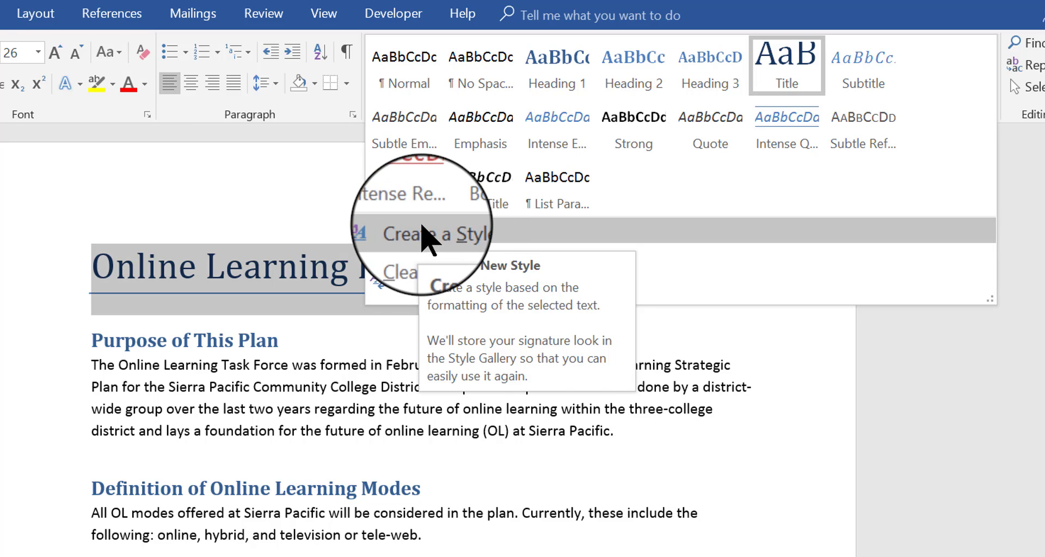
click(423, 235)
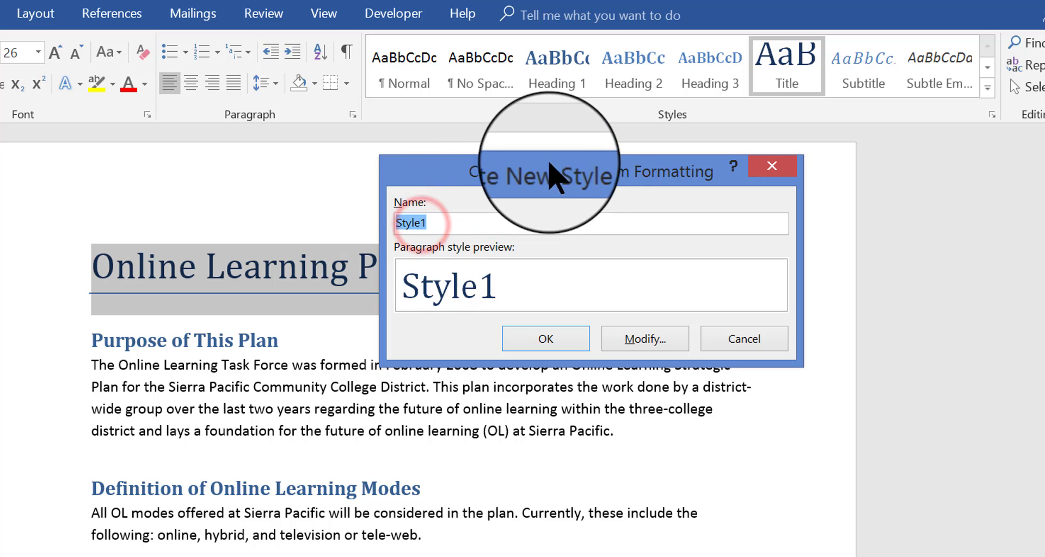
drag(554, 172, 664, 169)
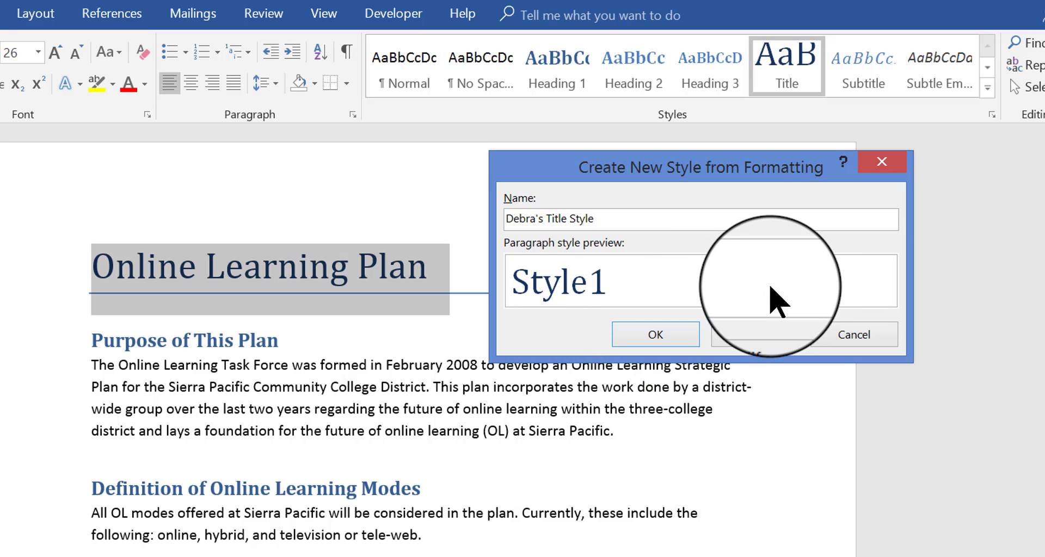
click(785, 338)
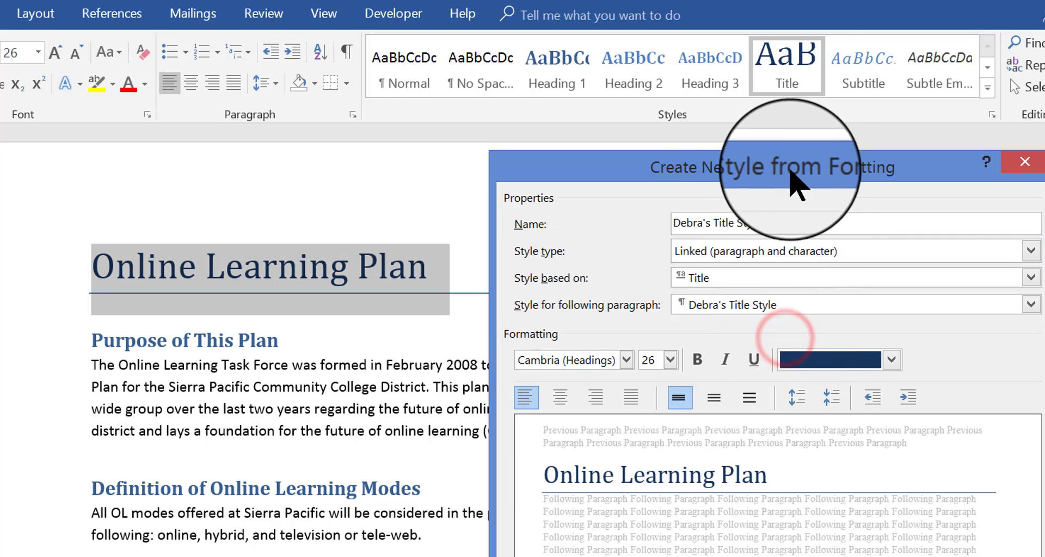
drag(790, 168, 785, 3)
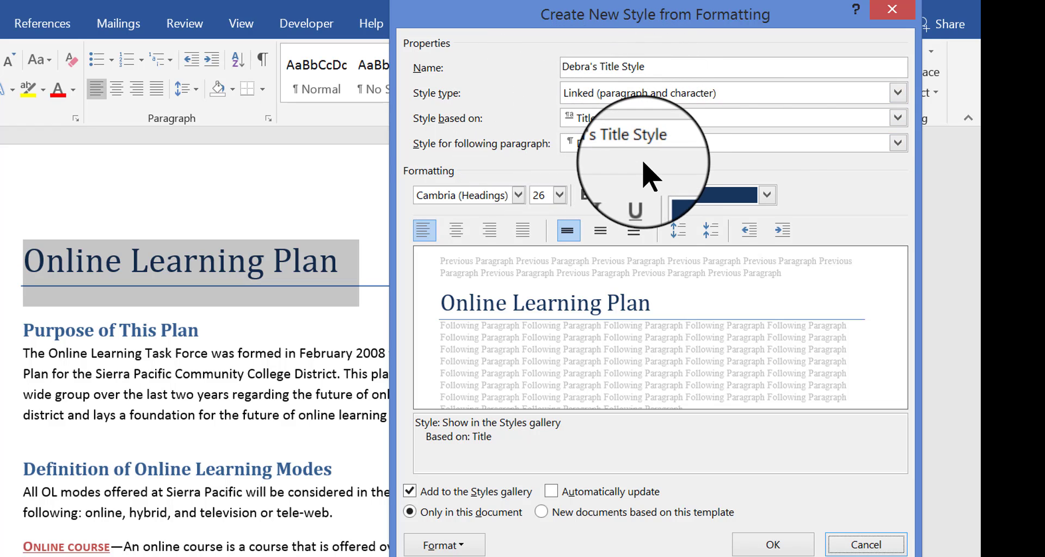
- Review the style types available for the new style, keeping Linked (paragraph and character)
click(898, 93)
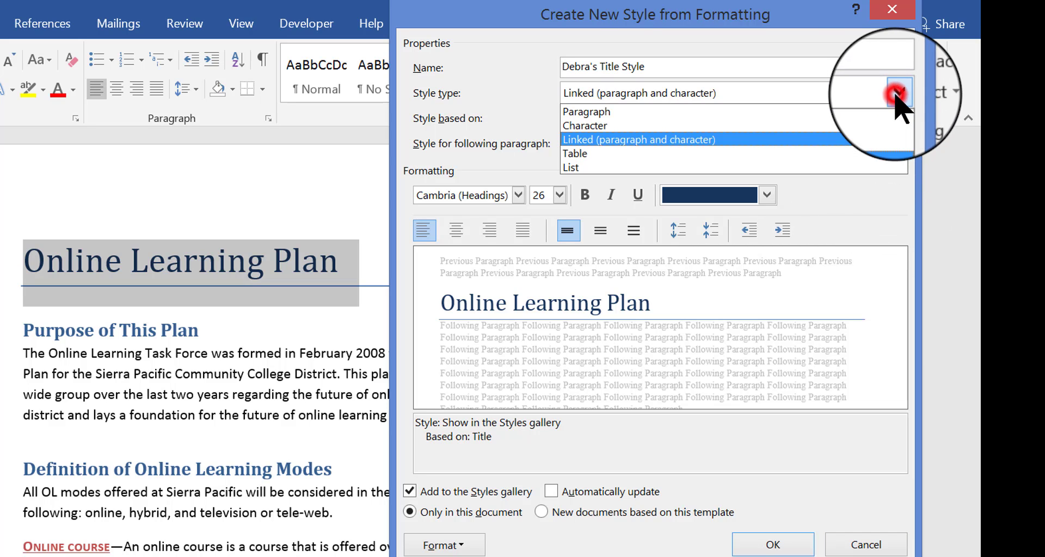
click(831, 196)
click(517, 98)
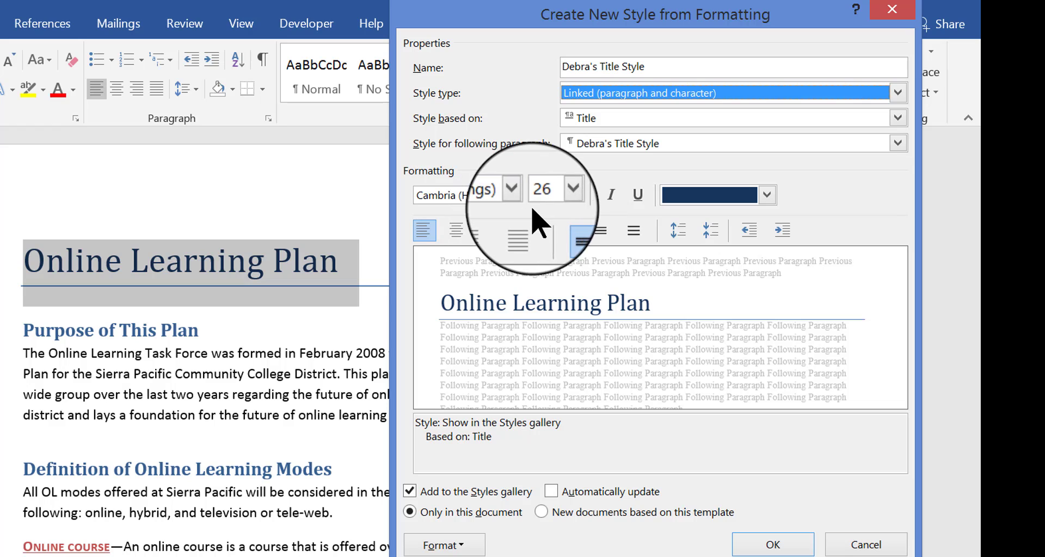
- Set the new style's font to Arial Rounded MT Bold
click(518, 195)
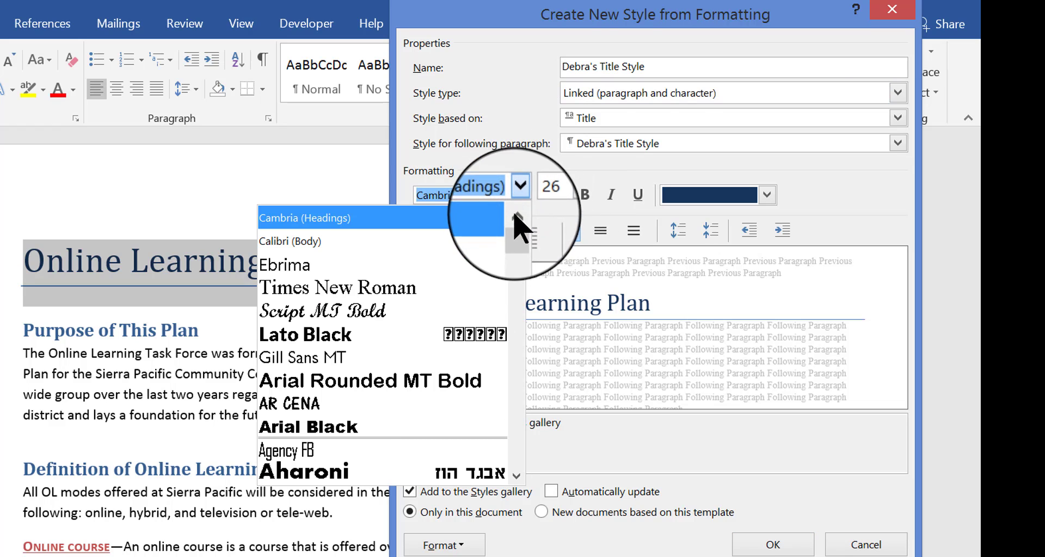
drag(514, 229, 522, 248)
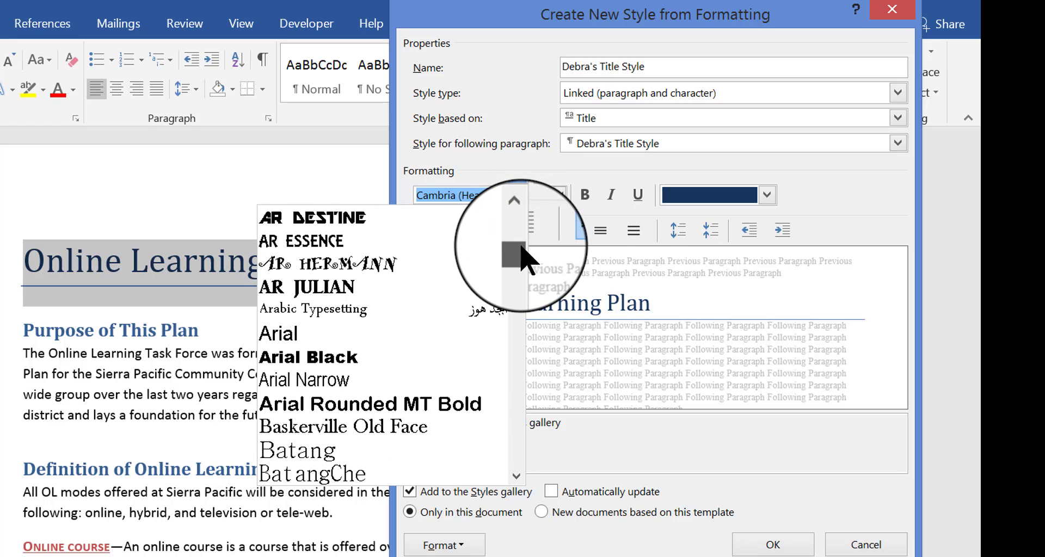
click(387, 405)
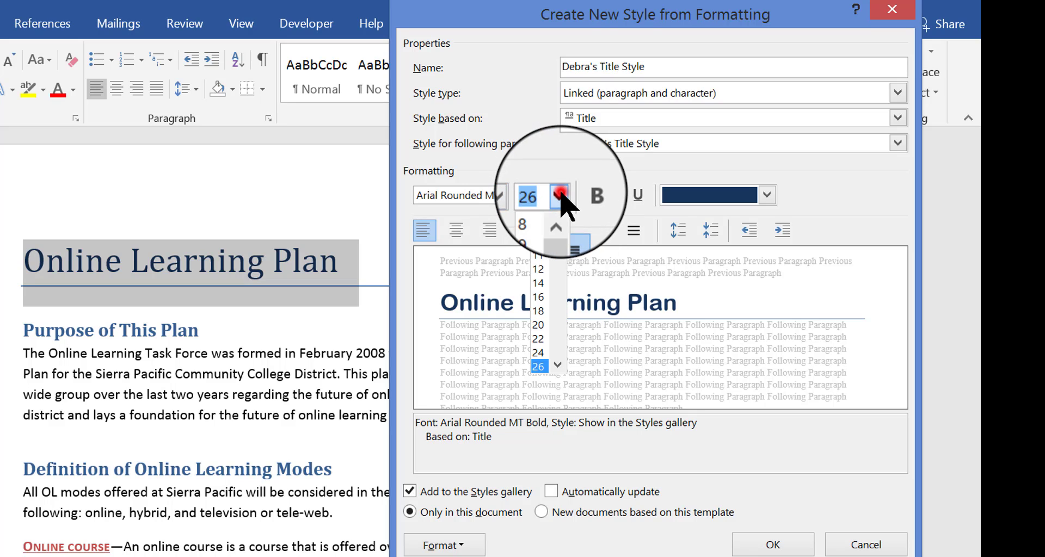
- Try font sizes of 20, 36 and 28 pt for the new style, and return it to 26 pt
click(542, 325)
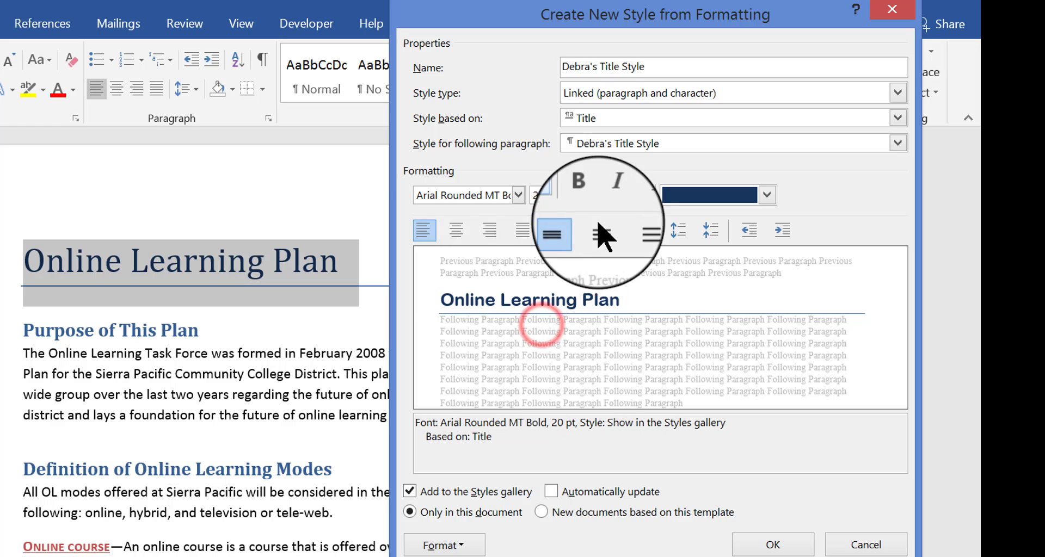
click(559, 194)
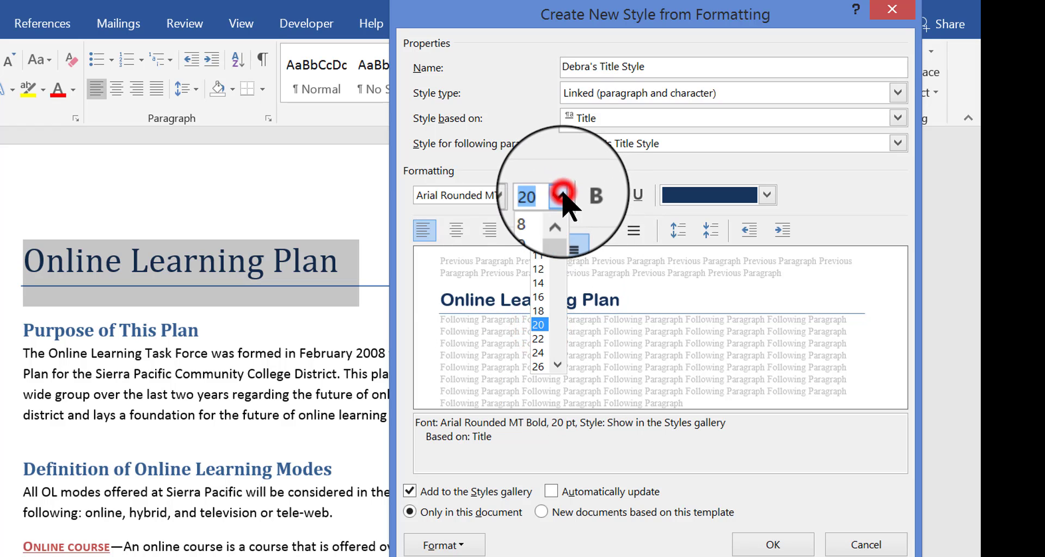
click(557, 370)
click(536, 351)
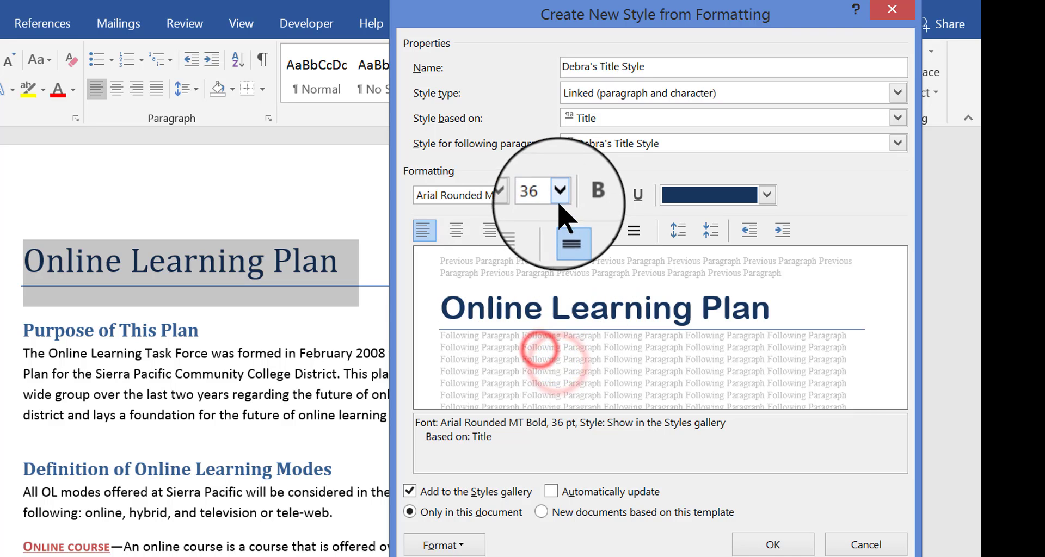
click(560, 195)
click(543, 354)
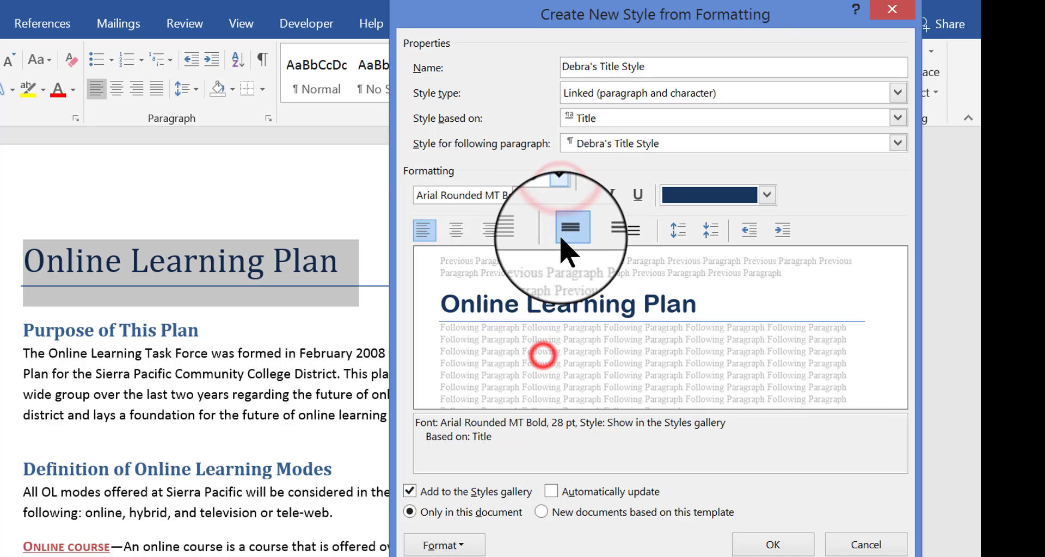
click(559, 195)
click(542, 353)
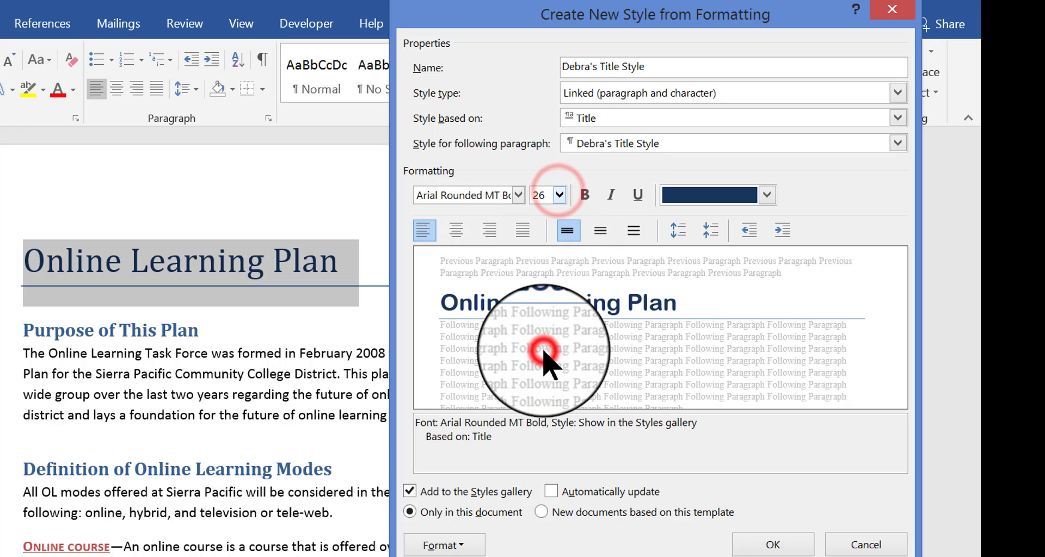
- Set the new style's font color to the darkest red shade of Accent 2, and highlight the style's formatting description
click(767, 195)
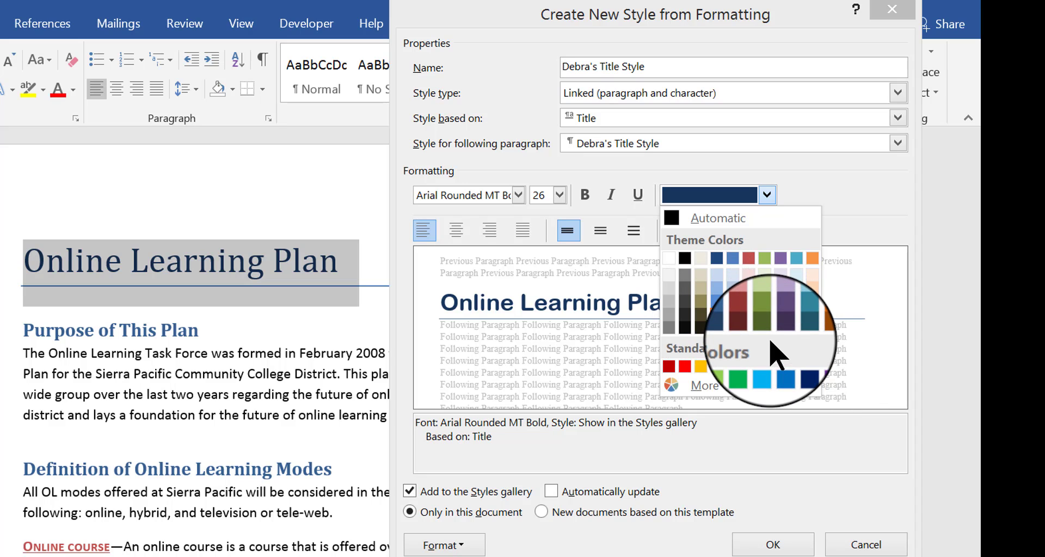
click(749, 327)
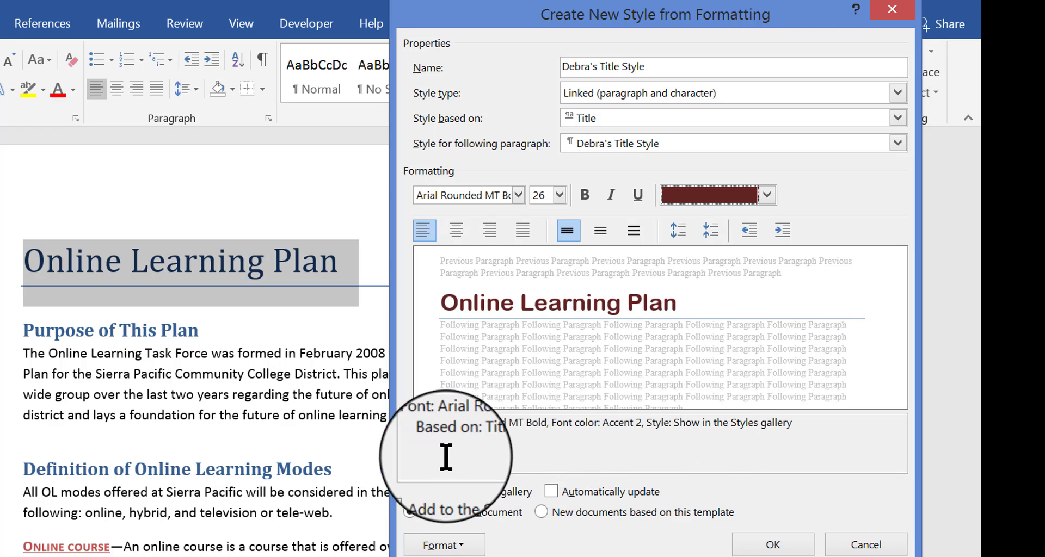
drag(505, 444, 424, 422)
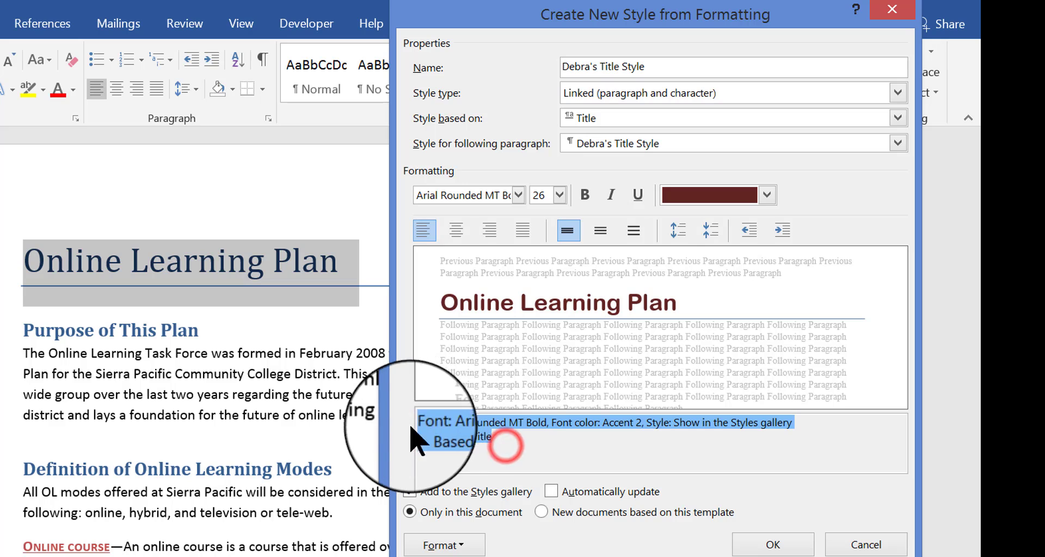
- Try the automatic update option for the new style and turn it back off
click(543, 464)
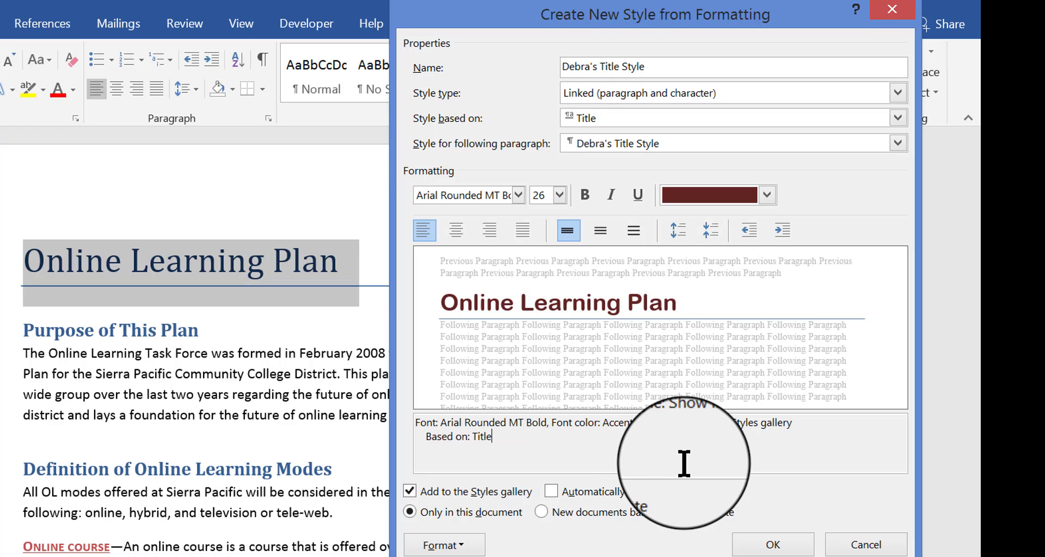
click(551, 492)
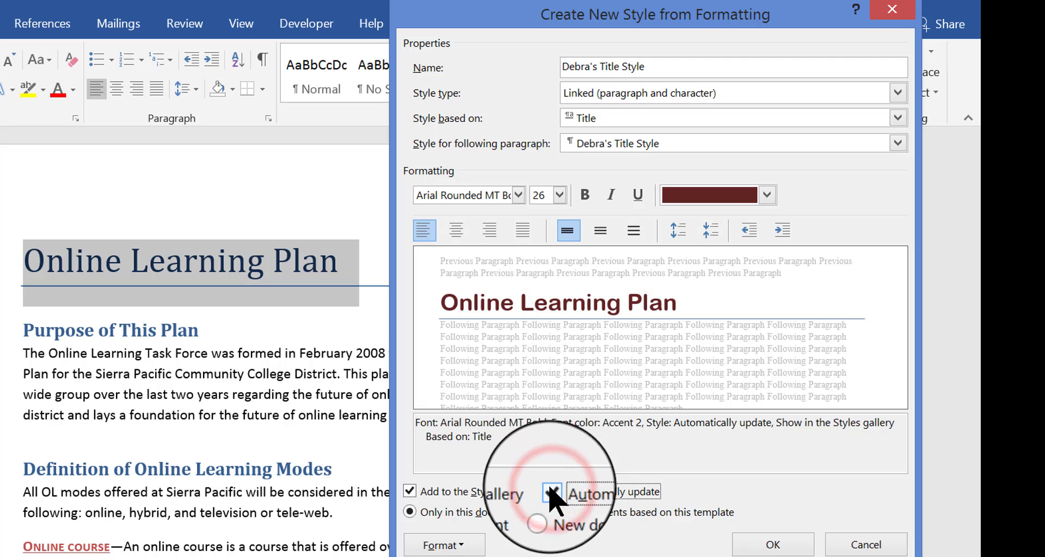
click(551, 491)
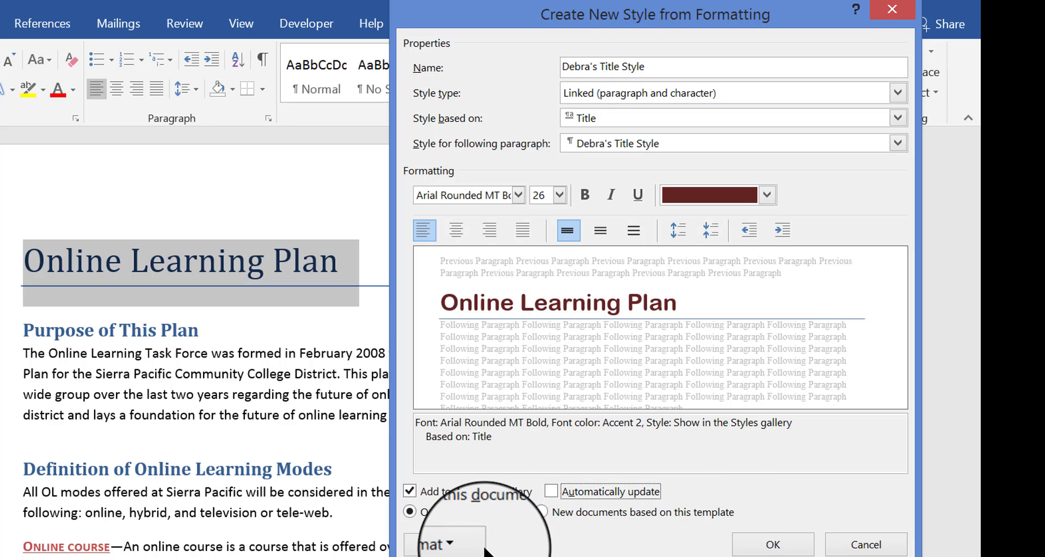
- Review the new style's additional formatting categories and create the style for use only in this document
click(460, 545)
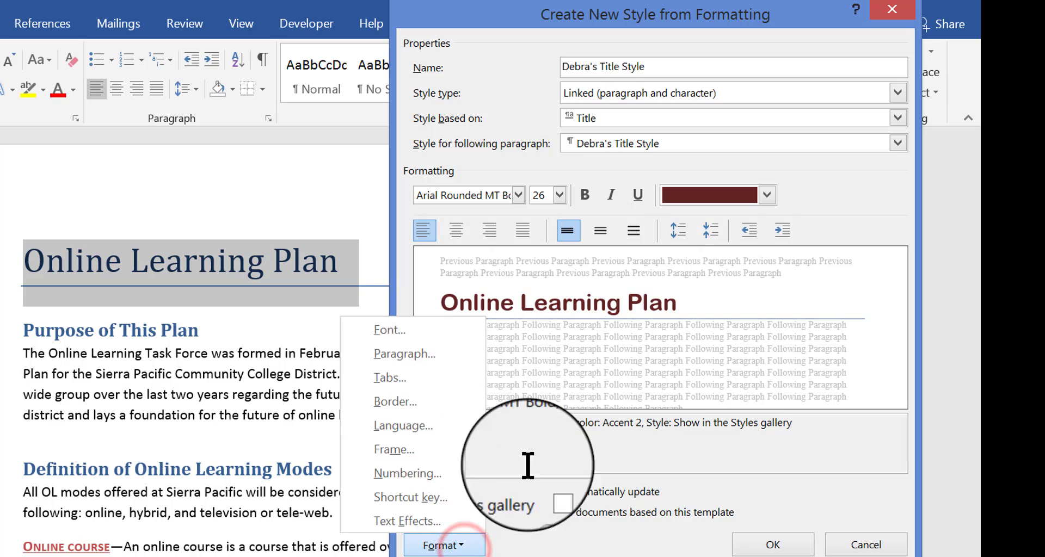
click(573, 459)
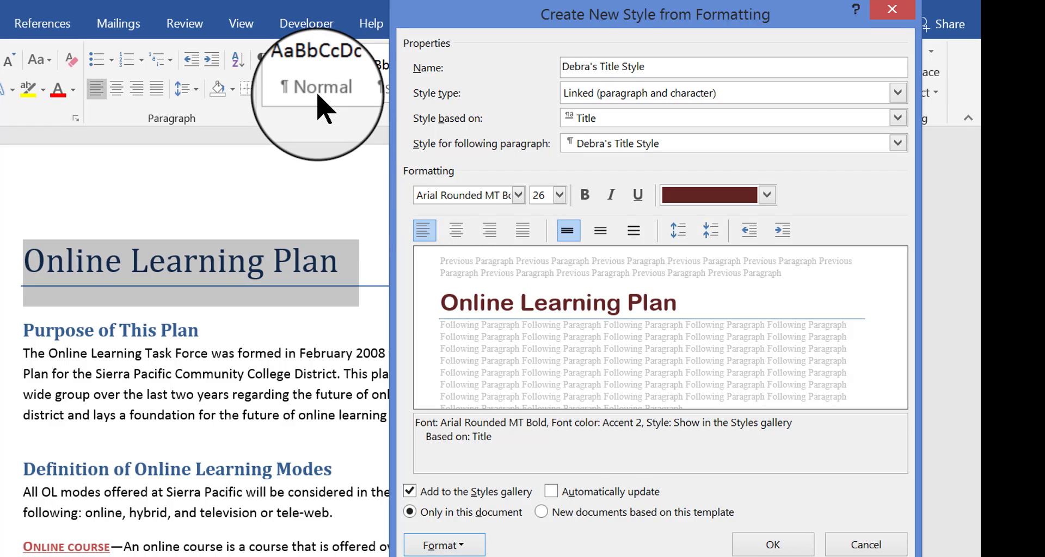
click(541, 512)
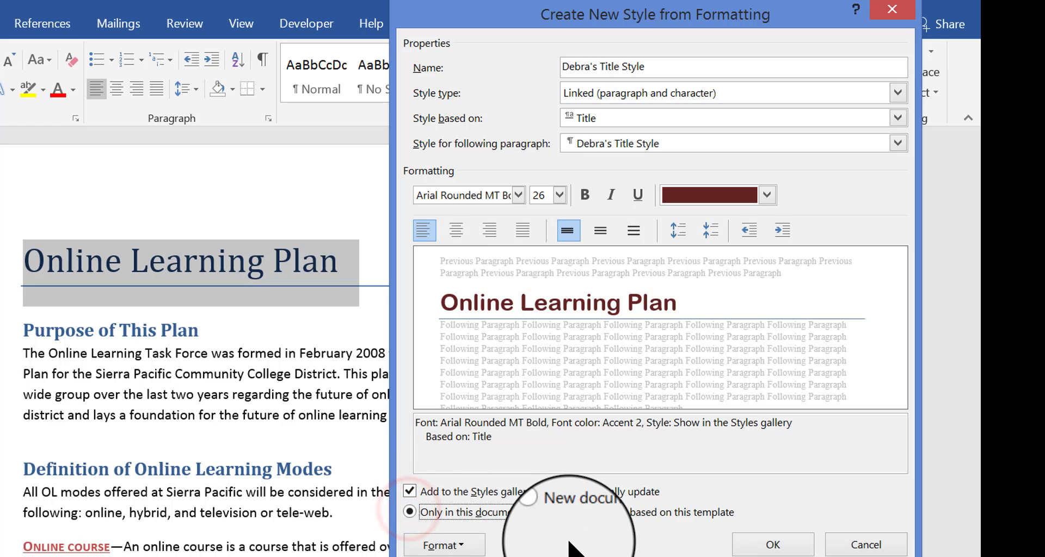
click(756, 545)
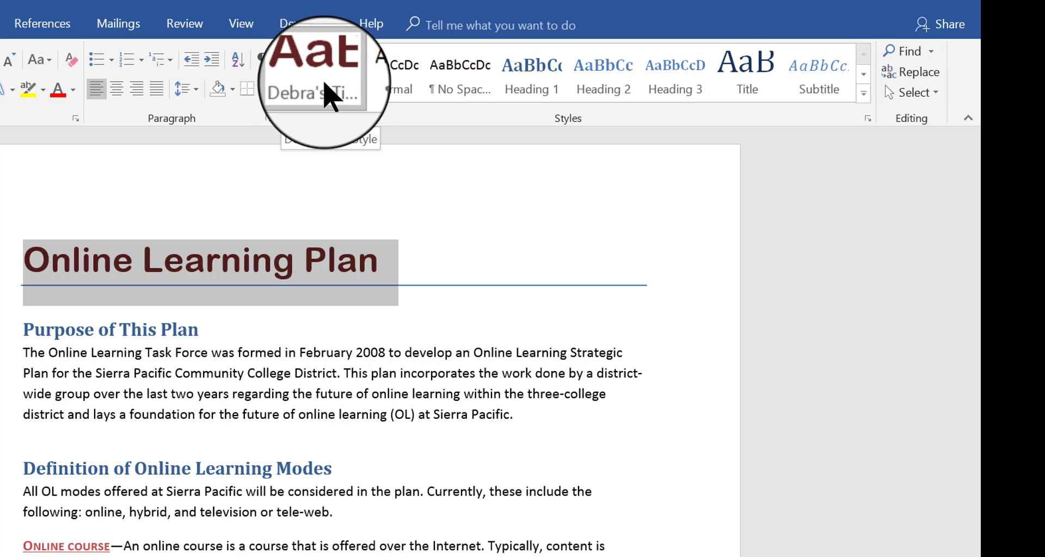
- Examine the new custom title style in the full Styles gallery and deselect the document title
click(865, 93)
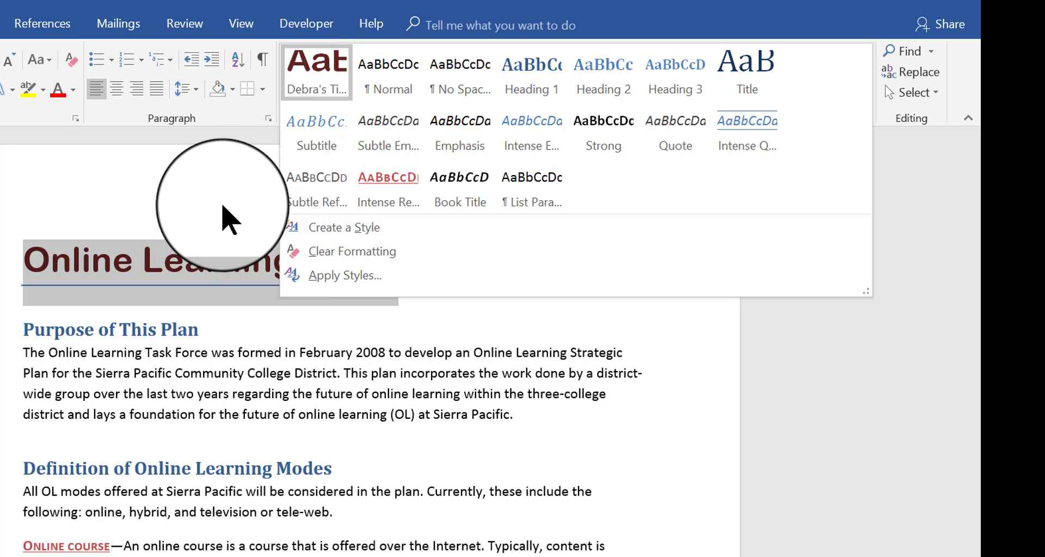
click(227, 188)
click(475, 384)
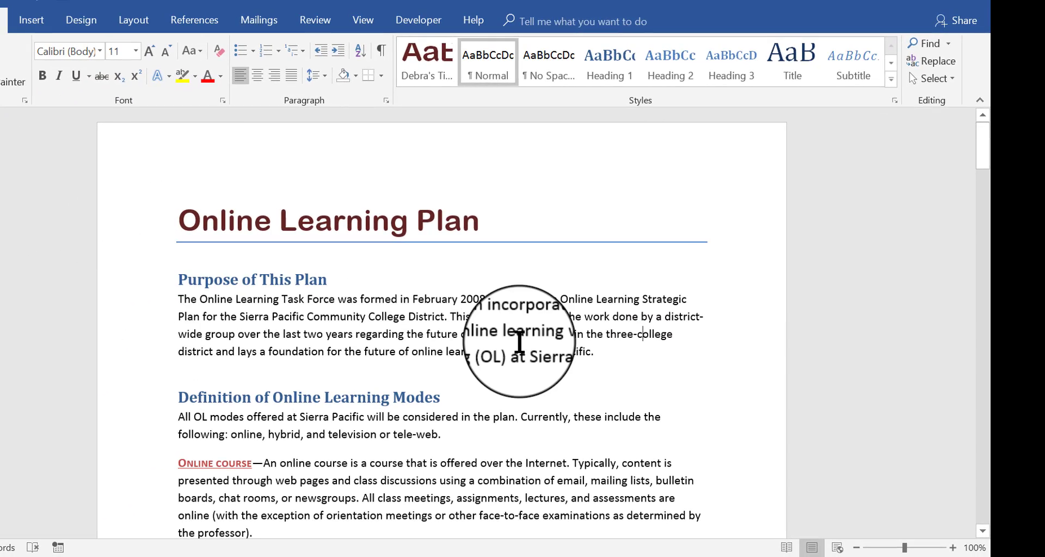
- Apply the custom title style to the whole Web-Enhanced course paragraph and return to the start of the document
scroll(519, 343, down, 5)
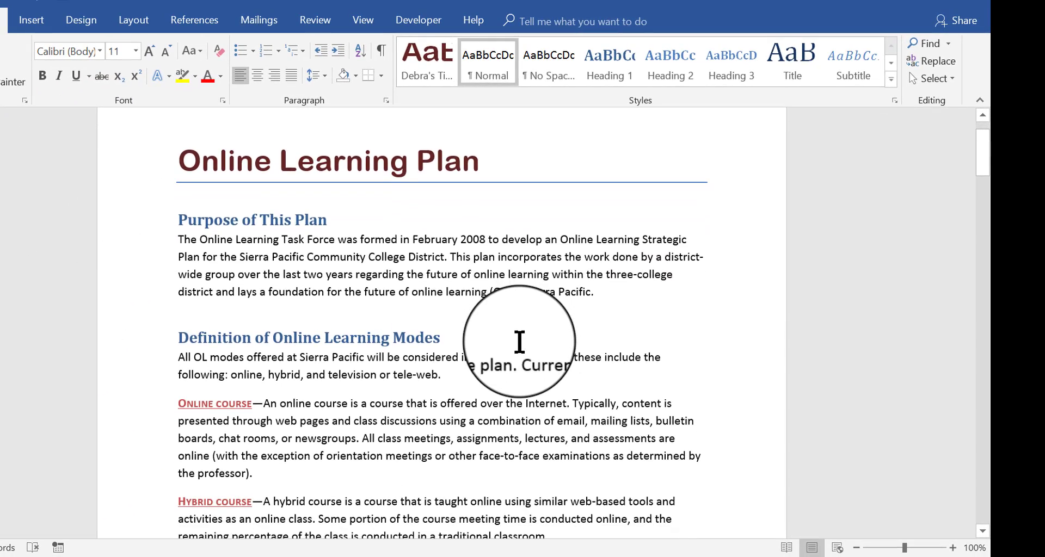
scroll(553, 128, up, 5)
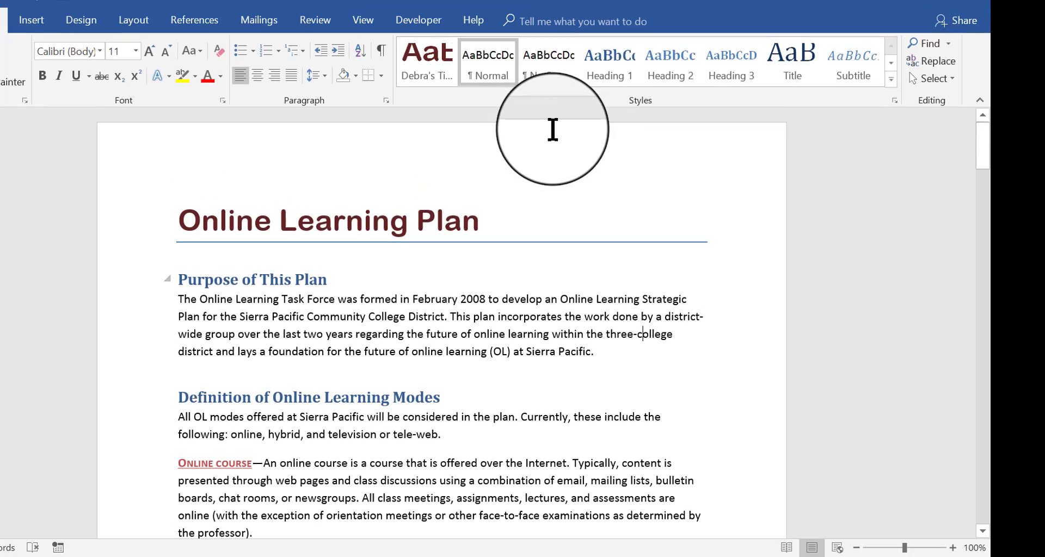
drag(983, 145, 986, 200)
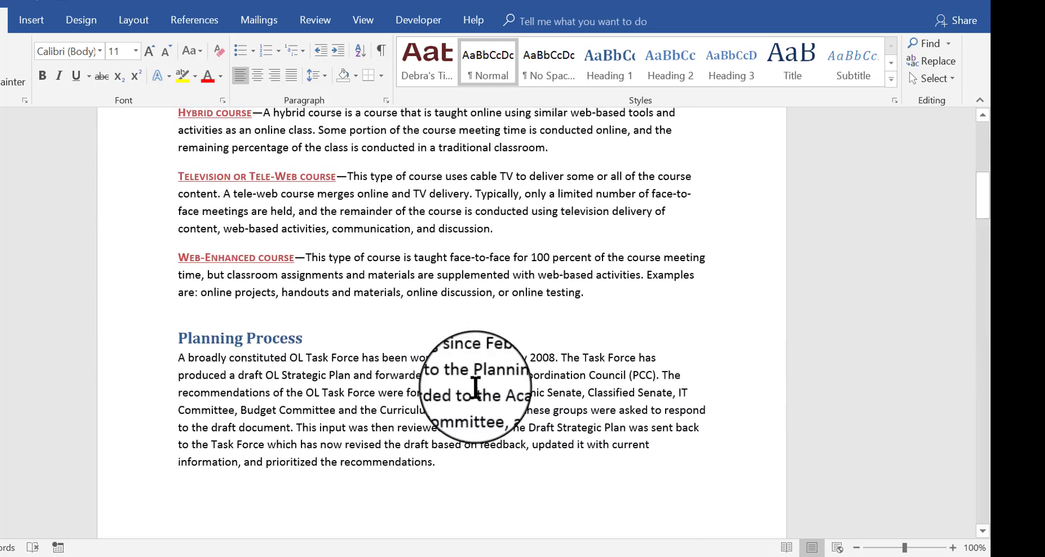
double_click(128, 260)
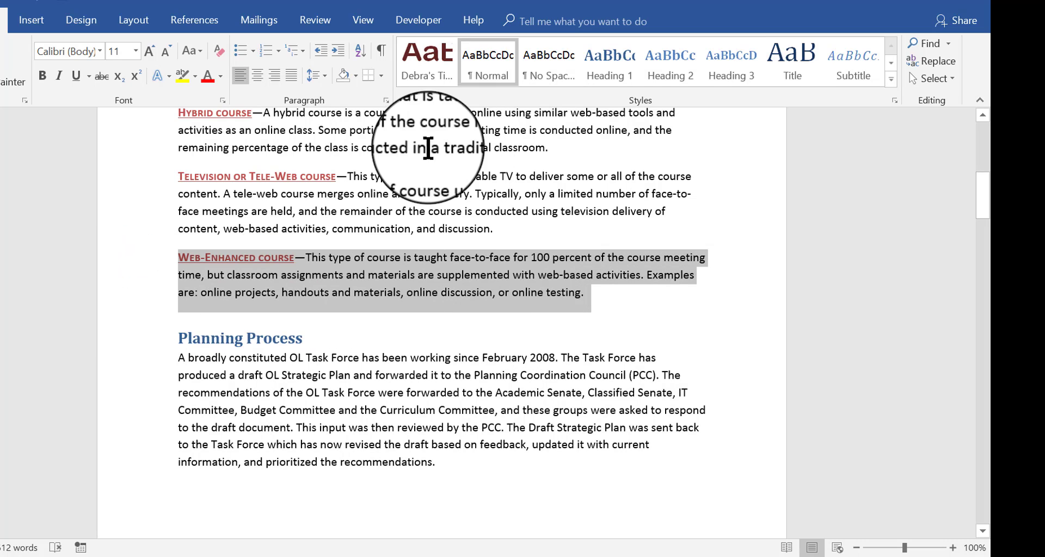
click(427, 68)
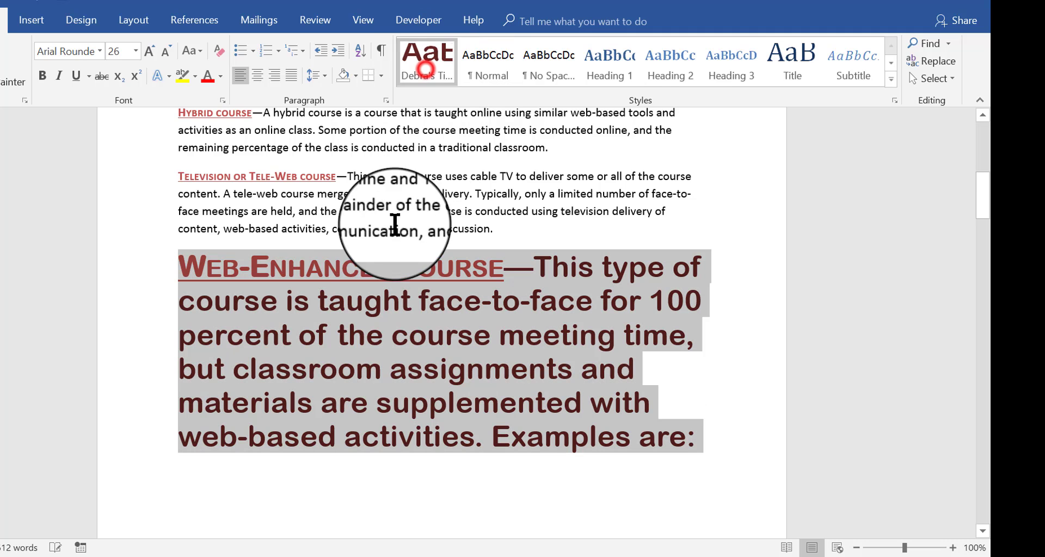
click(469, 210)
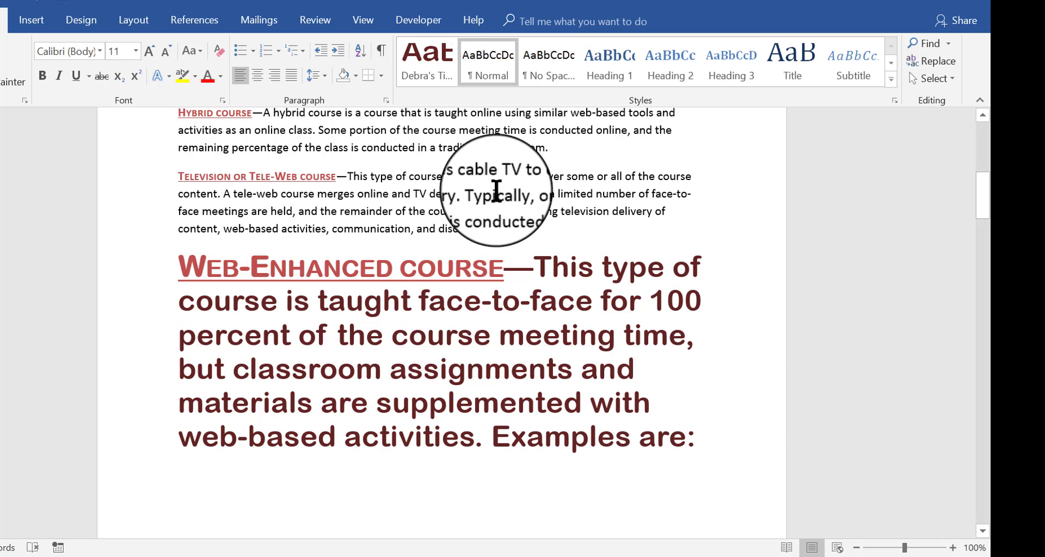
click(427, 81)
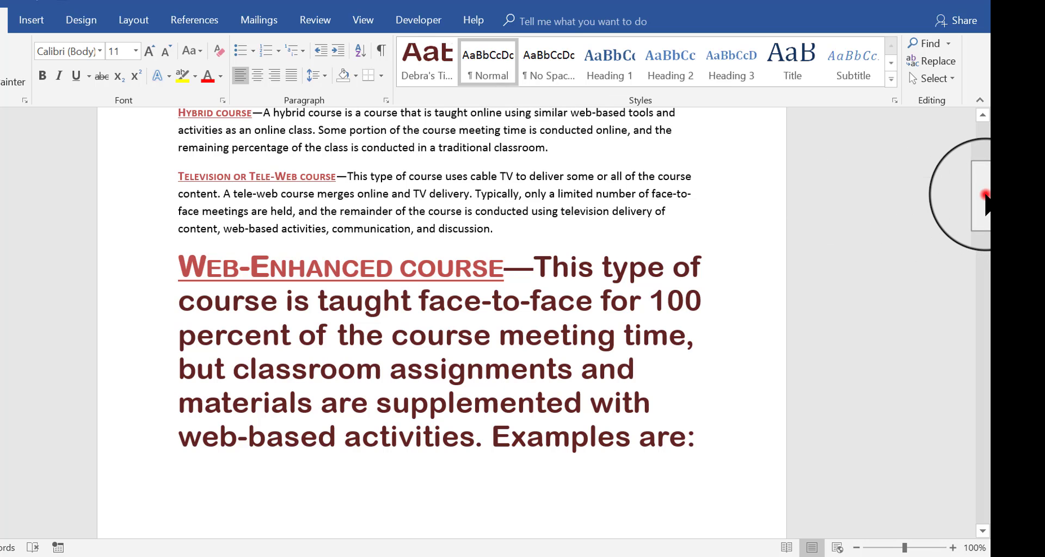
drag(986, 204, 982, 121)
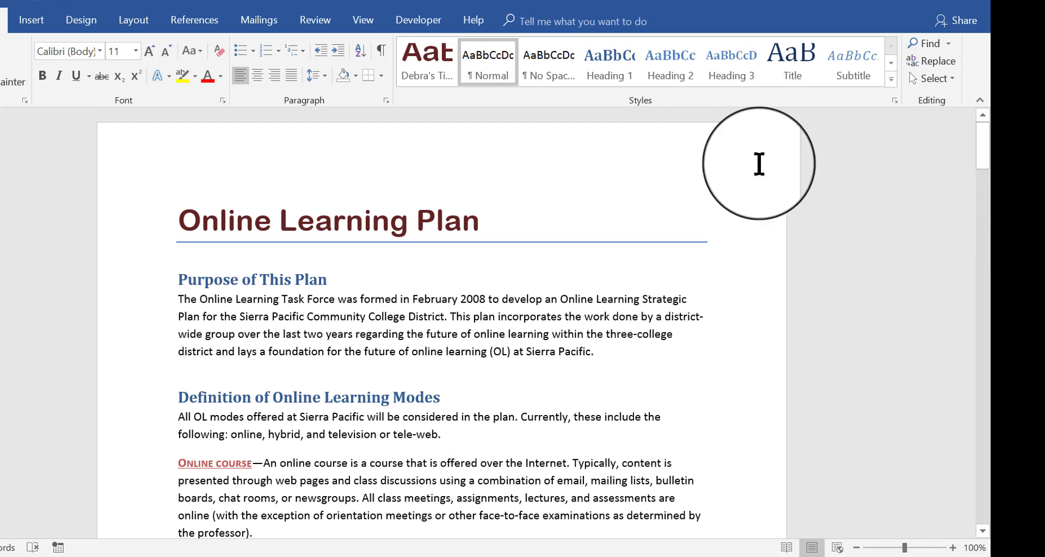